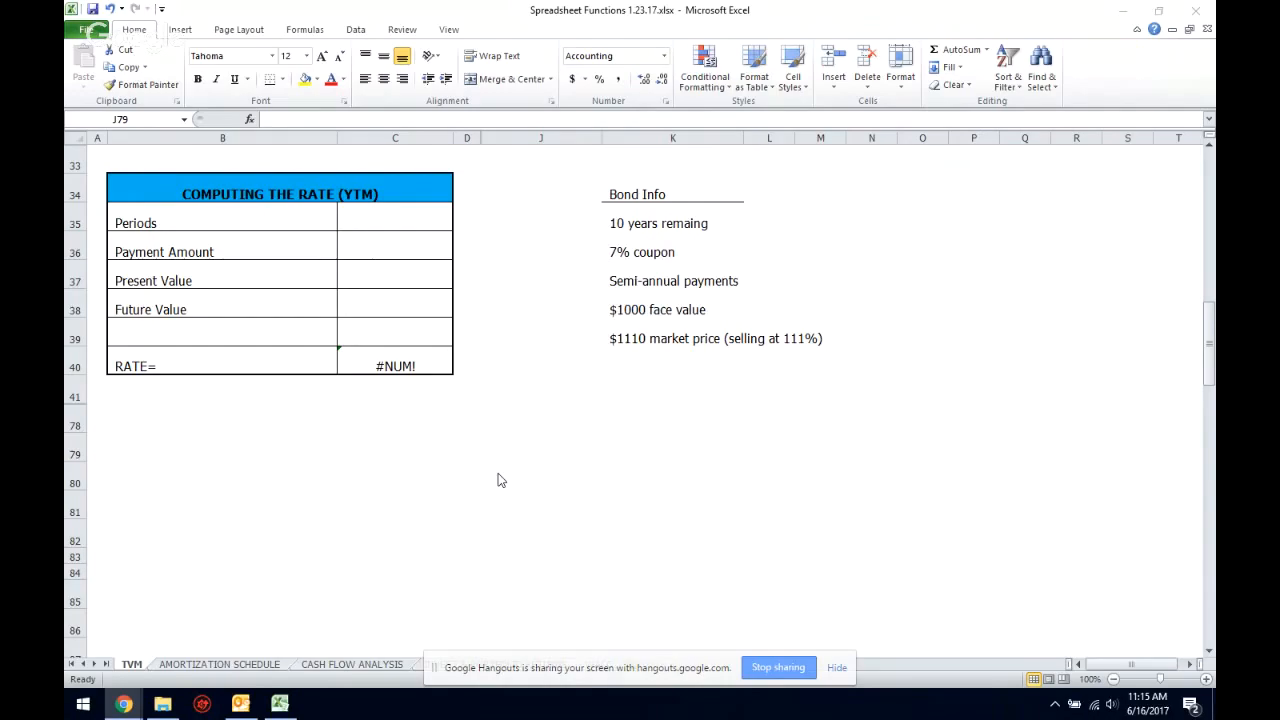
Step: Enter 20 for Periods and 35 for Payment Amount in the Computing the Rate (YTM) table
left_click(389, 365)
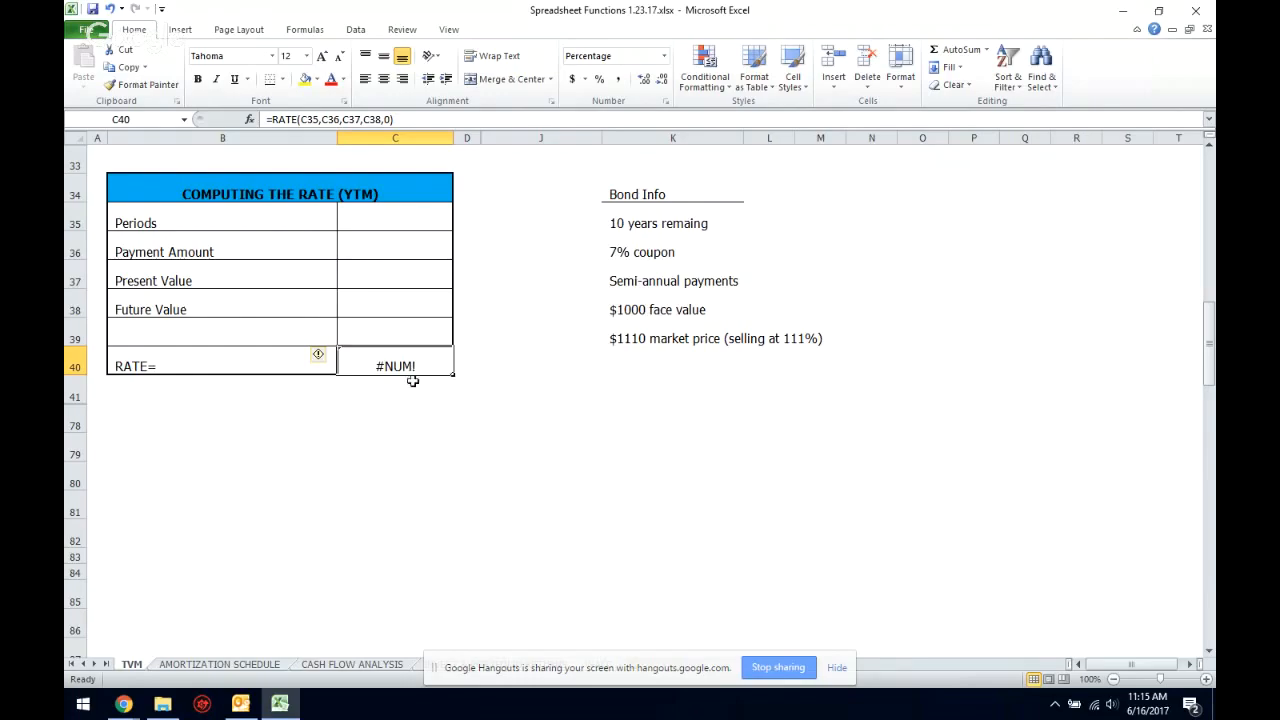
left_click_drag(622, 195, 640, 345)
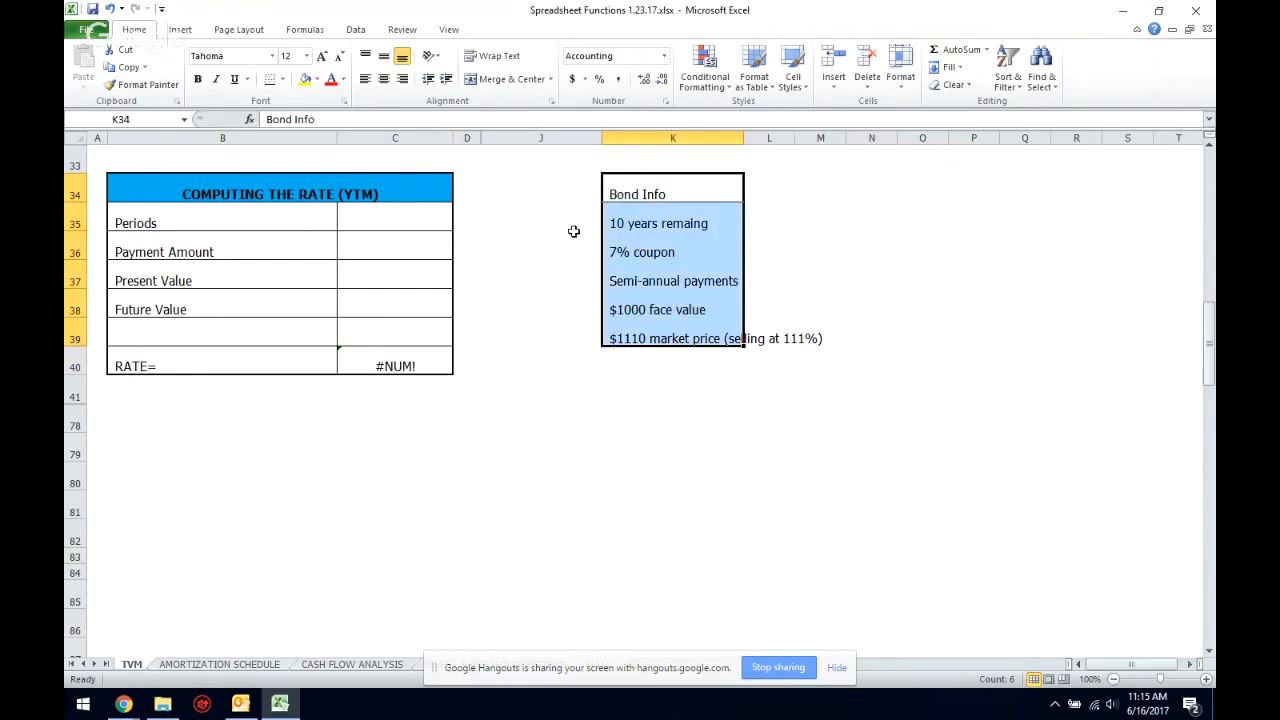
left_click(428, 217)
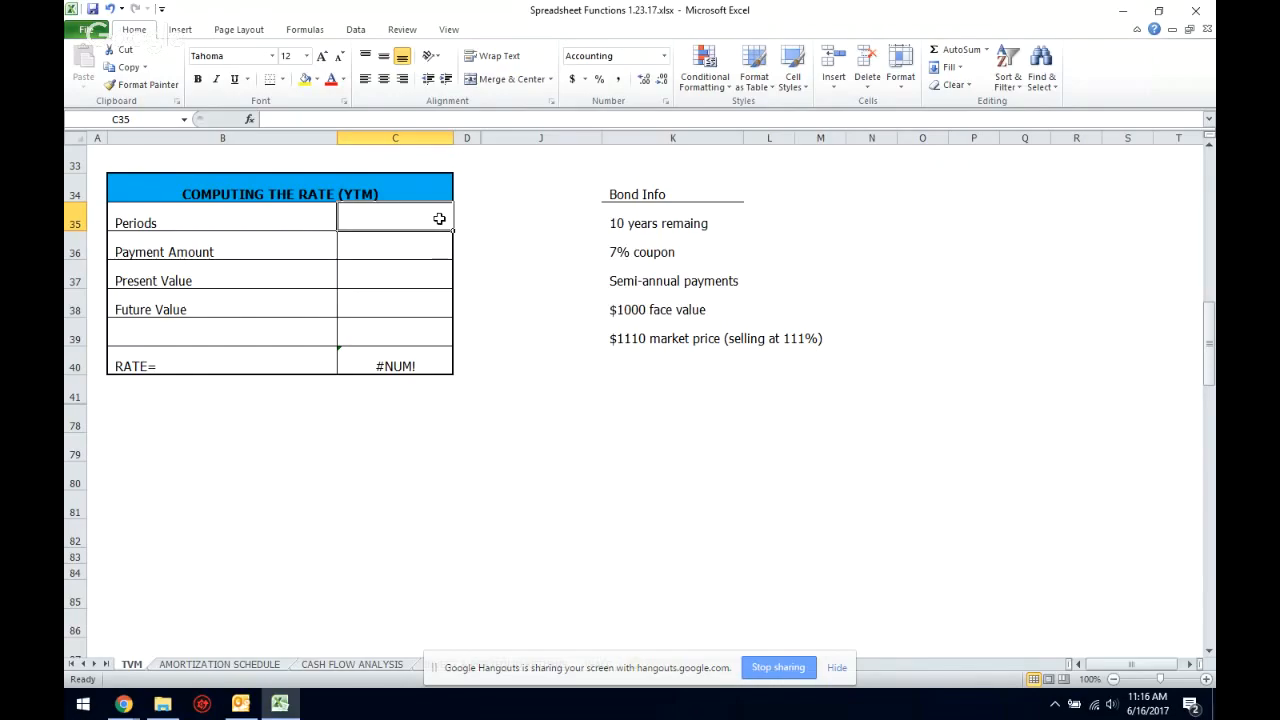
type("20")
key("Return")
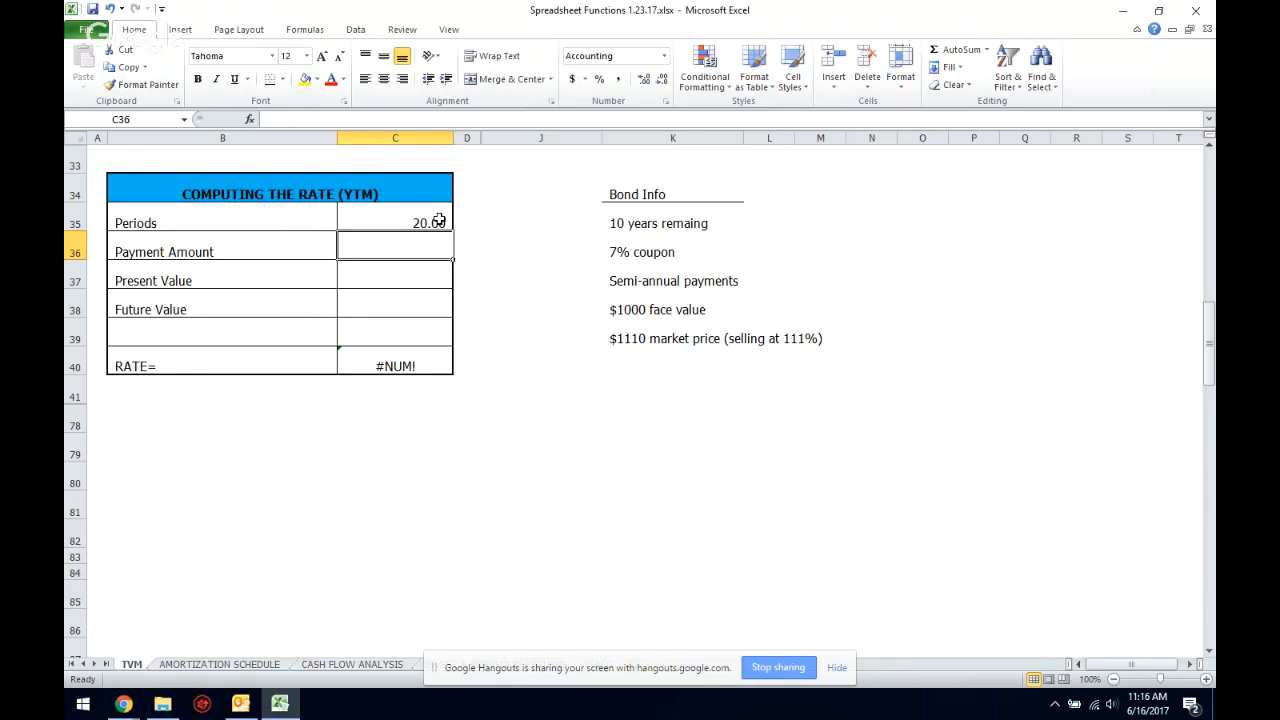
type("35")
key("Return")
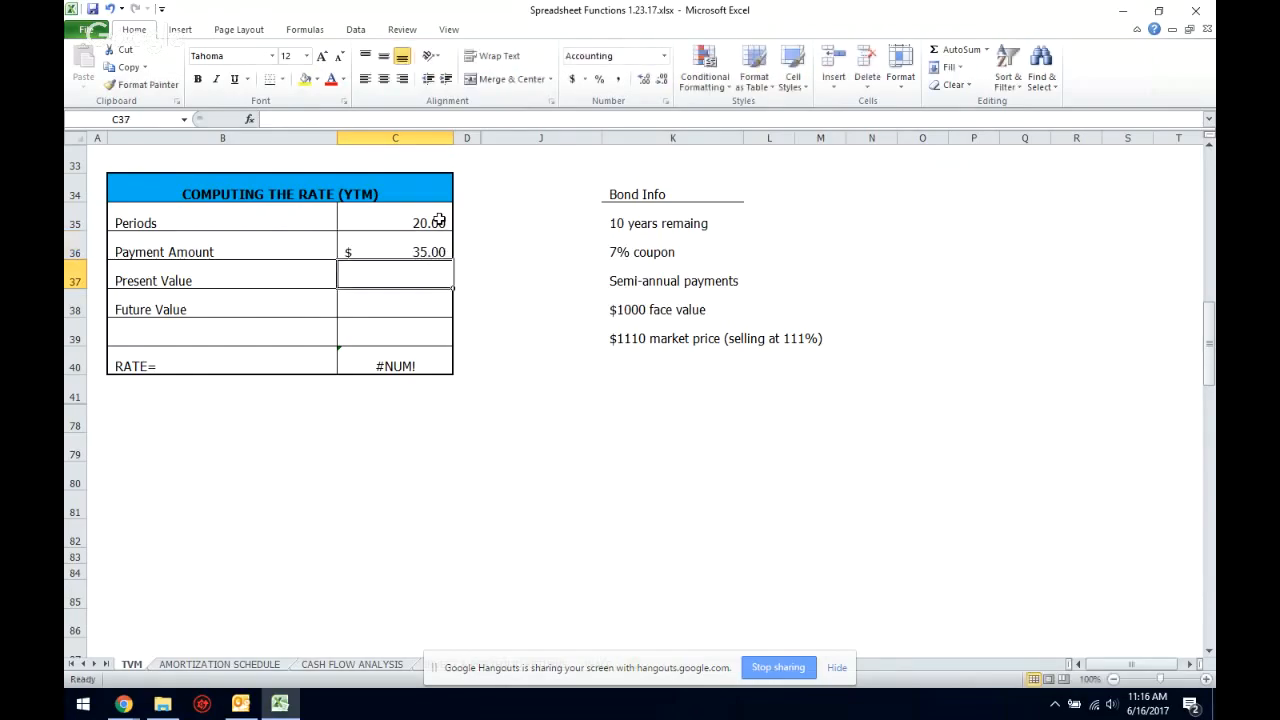
Step: Enter the bond's face value of 1000 as the Future Value in cell C38
left_click(394, 305)
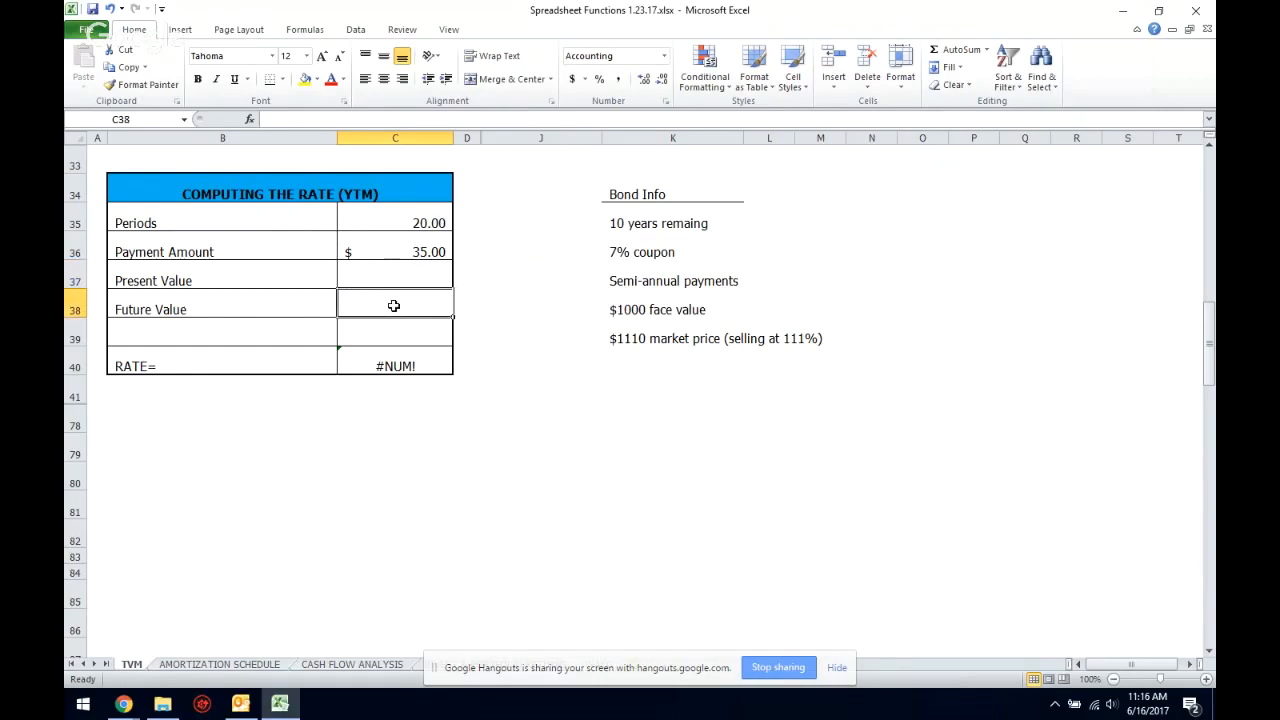
type("1000")
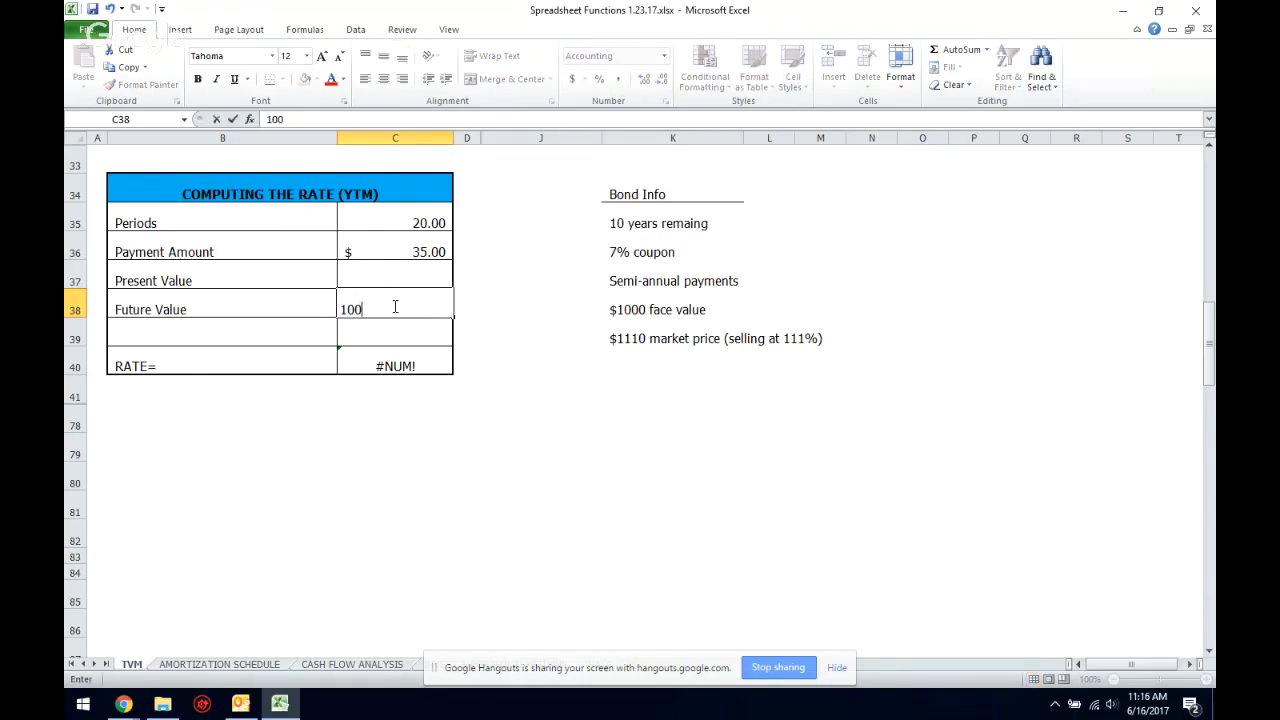
key("Return")
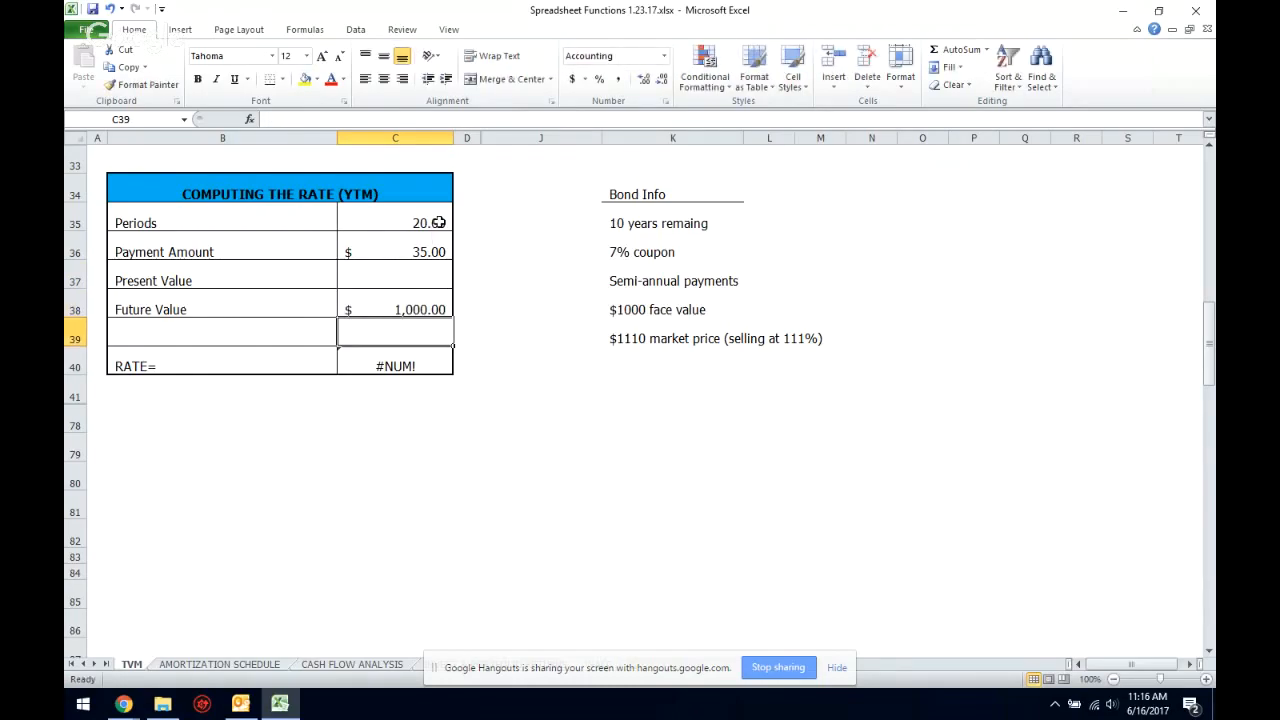
left_click(427, 222)
left_click(395, 245)
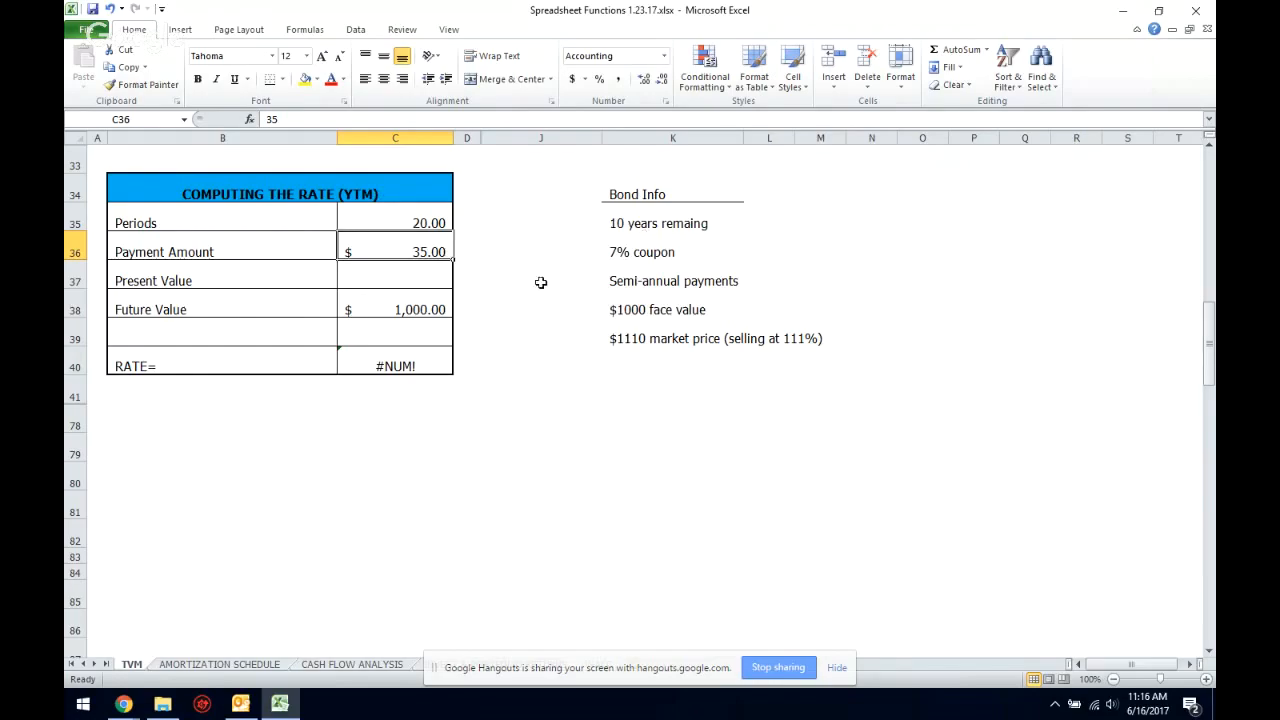
left_click(378, 307)
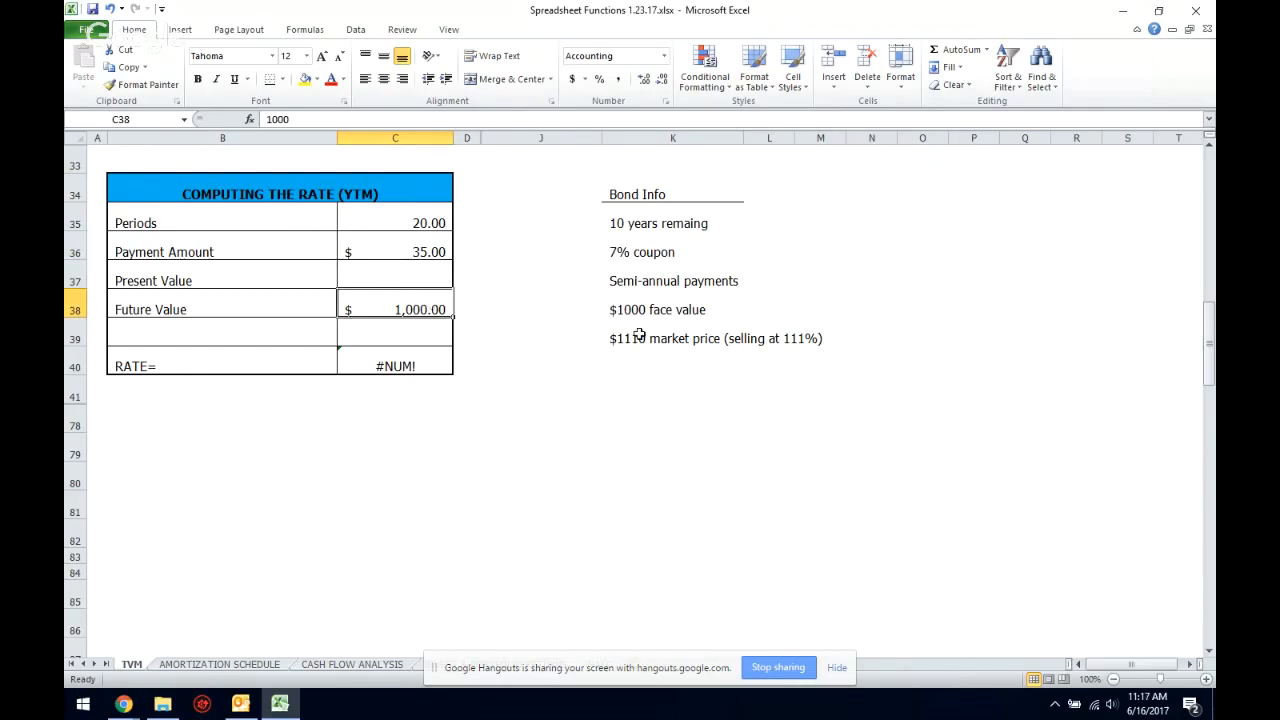
Step: Try to enter the market price as (1110 for the Present Value in cell C37
left_click(386, 276)
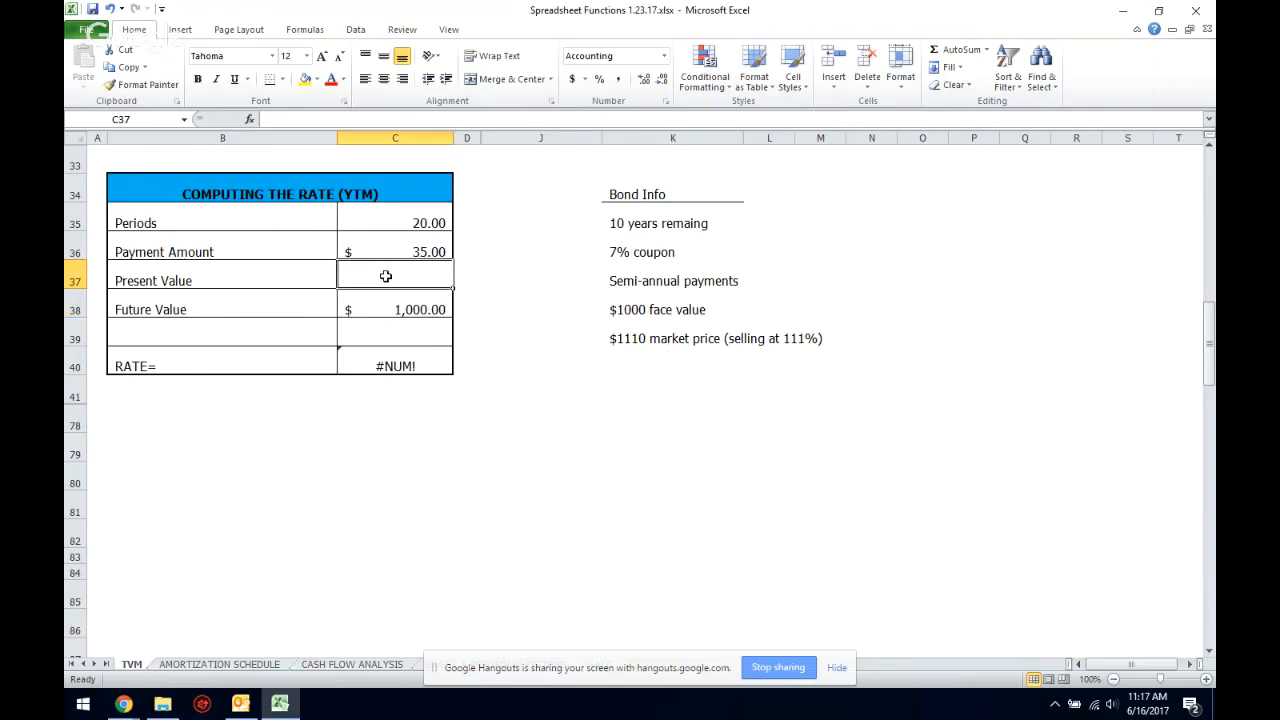
type("(11")
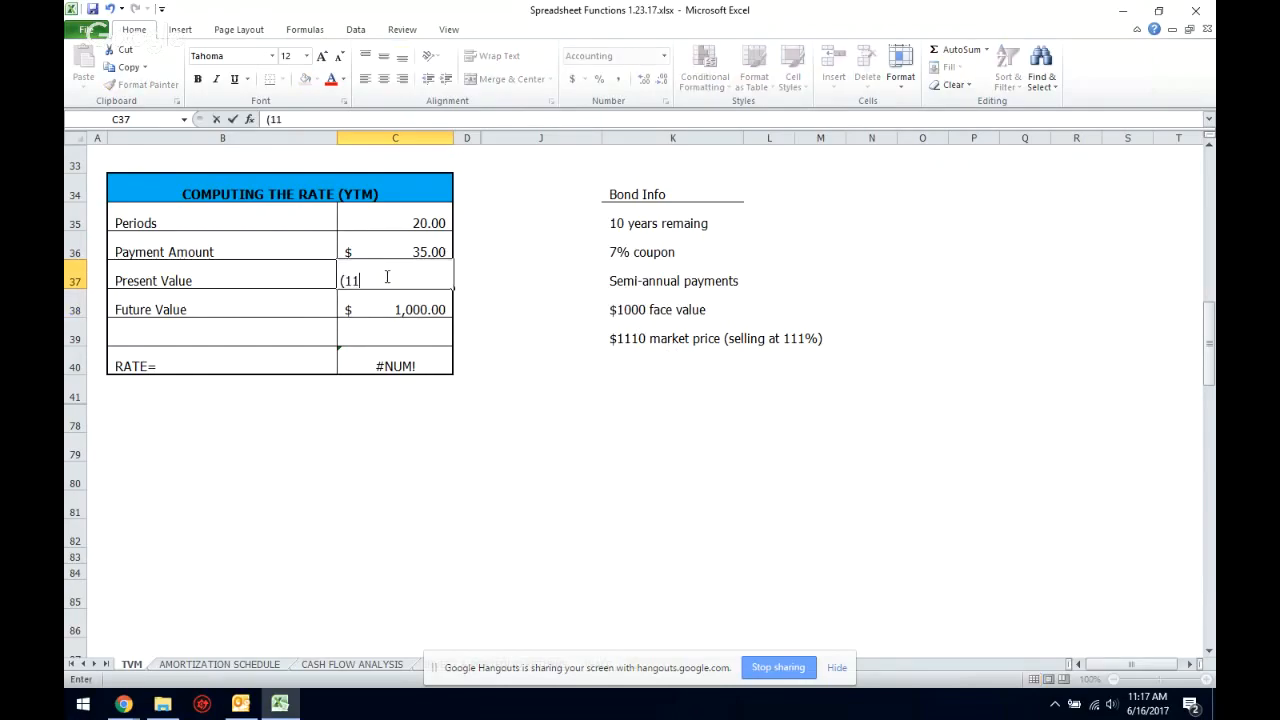
type("10")
key("Return")
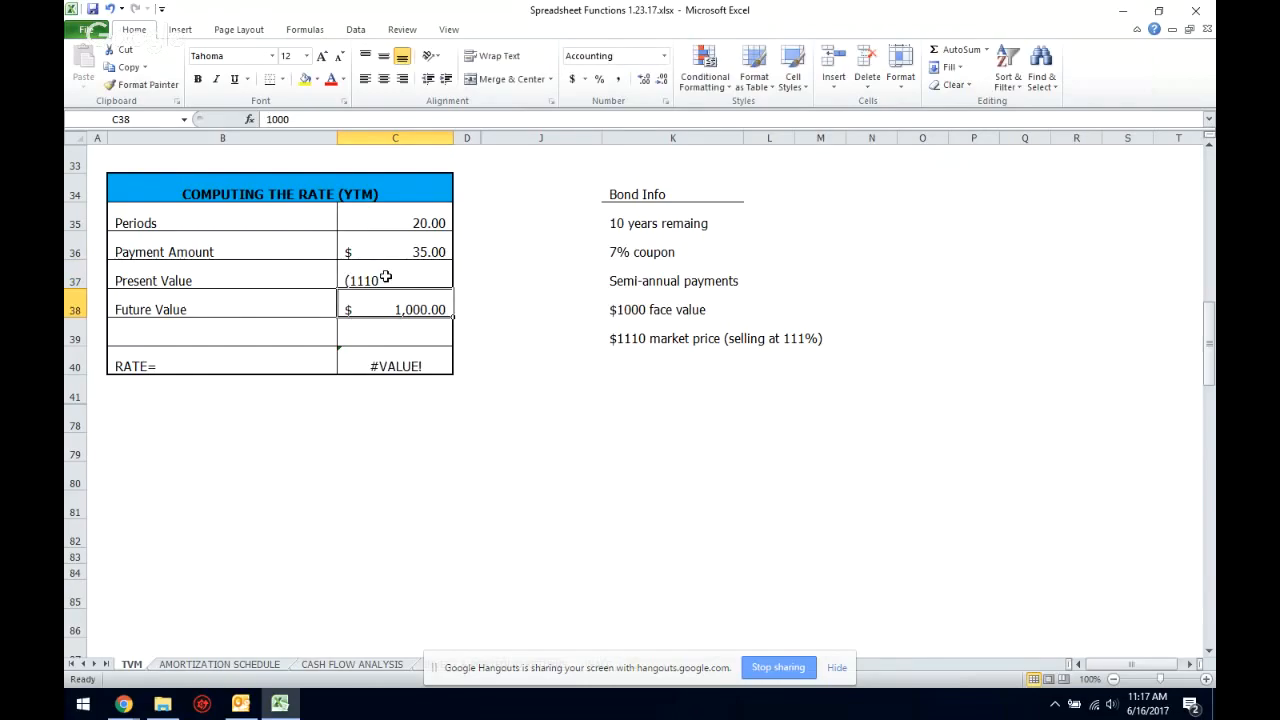
left_click(394, 277)
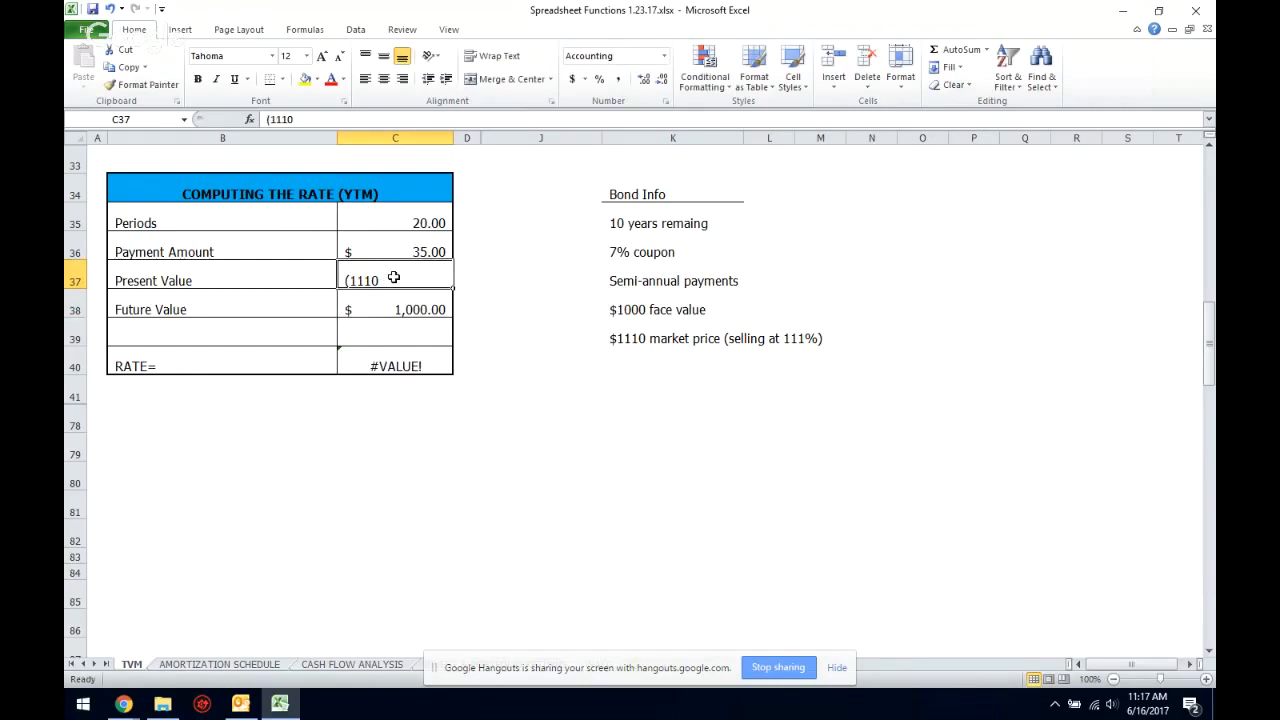
type("(1110")
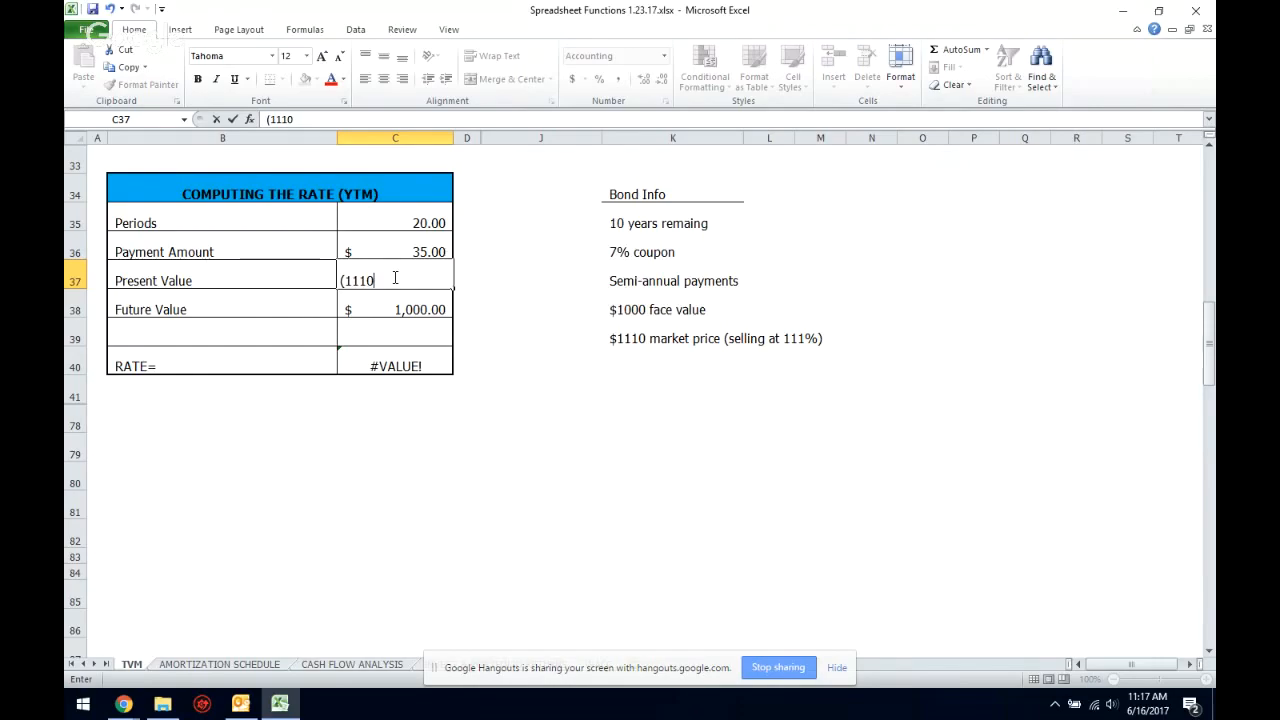
key("Return")
Step: Try a positive 1110 as the Present Value and check the RATE result
left_click(394, 277)
type(")")
key("BackSpace")
type("1110")
key("Return")
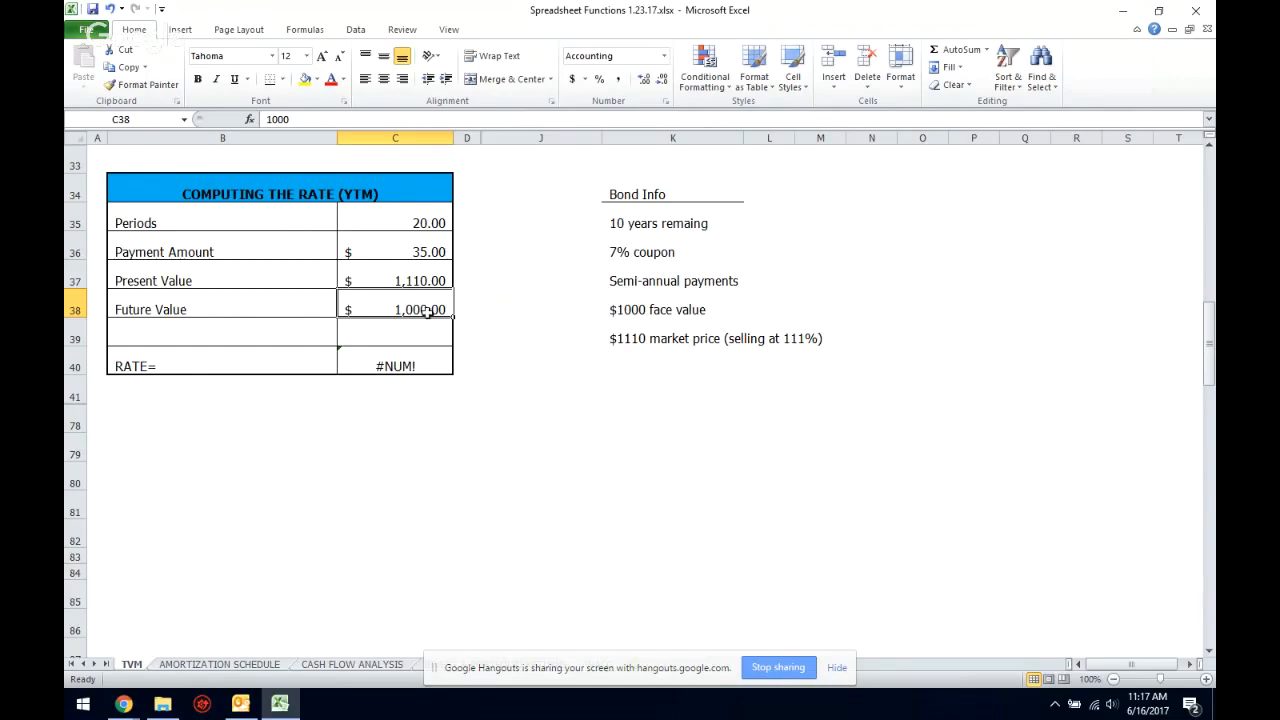
left_click(400, 366)
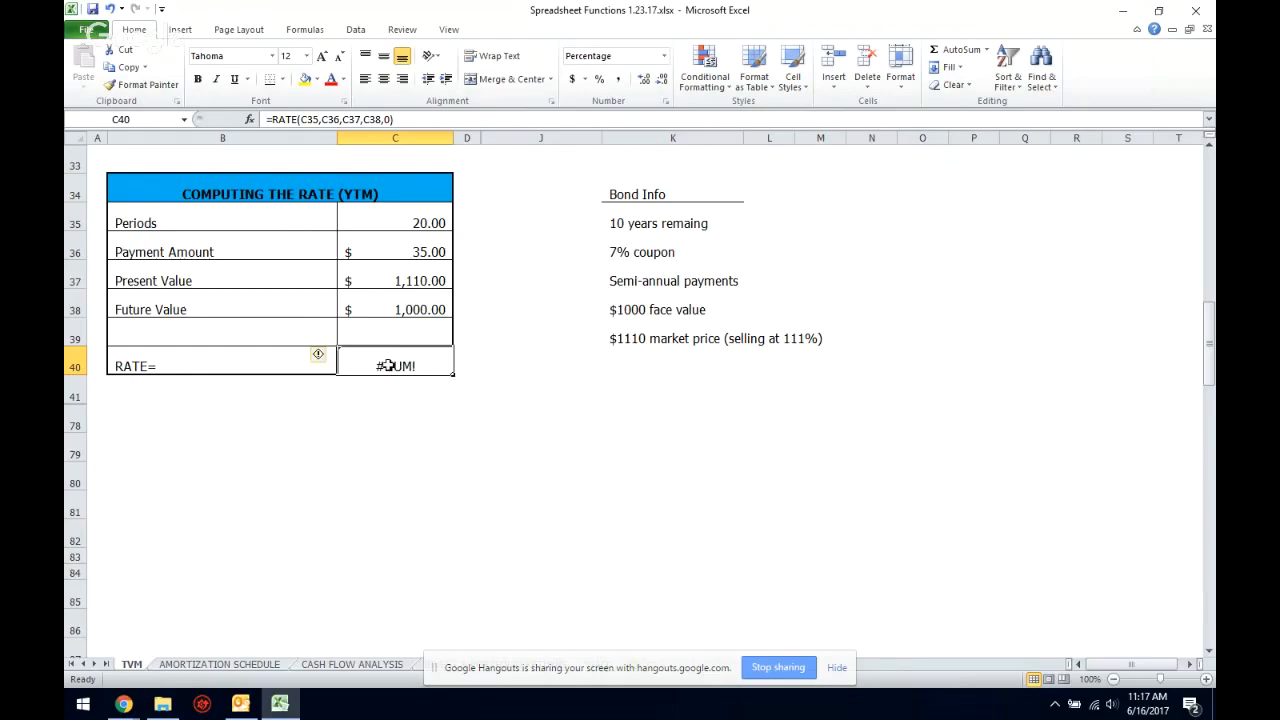
Step: Set the Present Value to the negative amount (1110) and review the table's inputs and RATE result
left_click(379, 271)
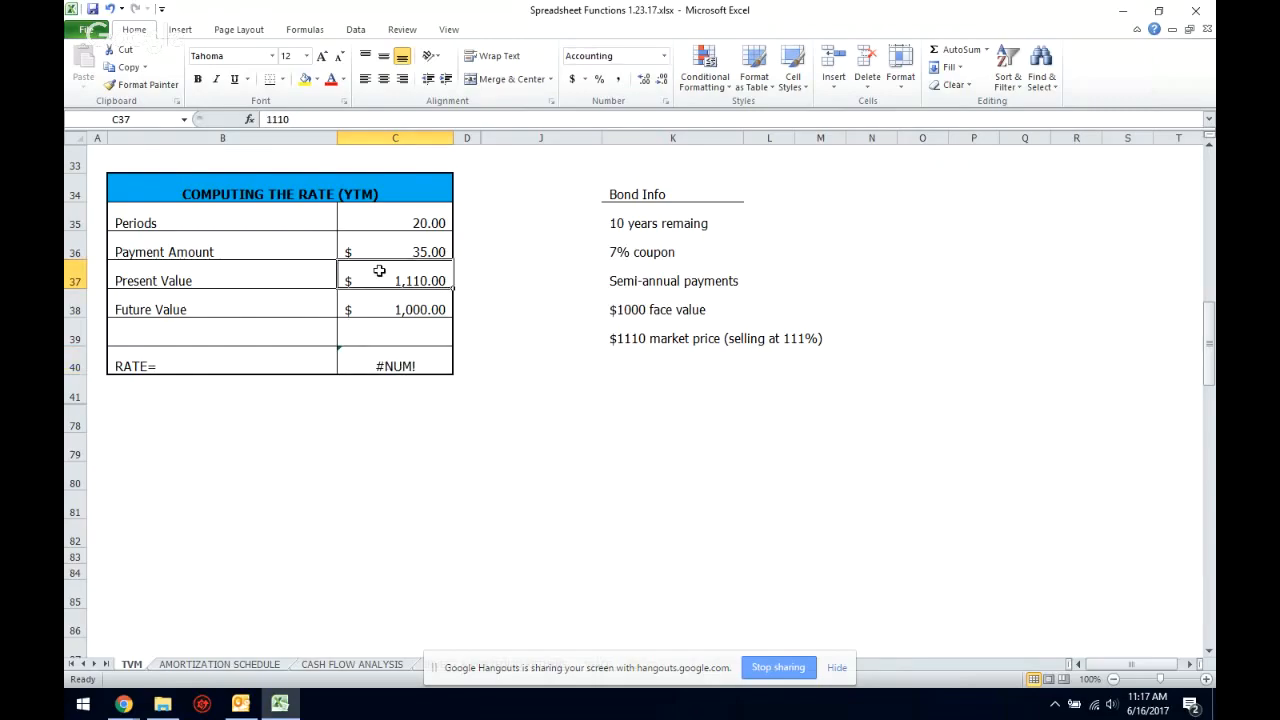
type("(1")
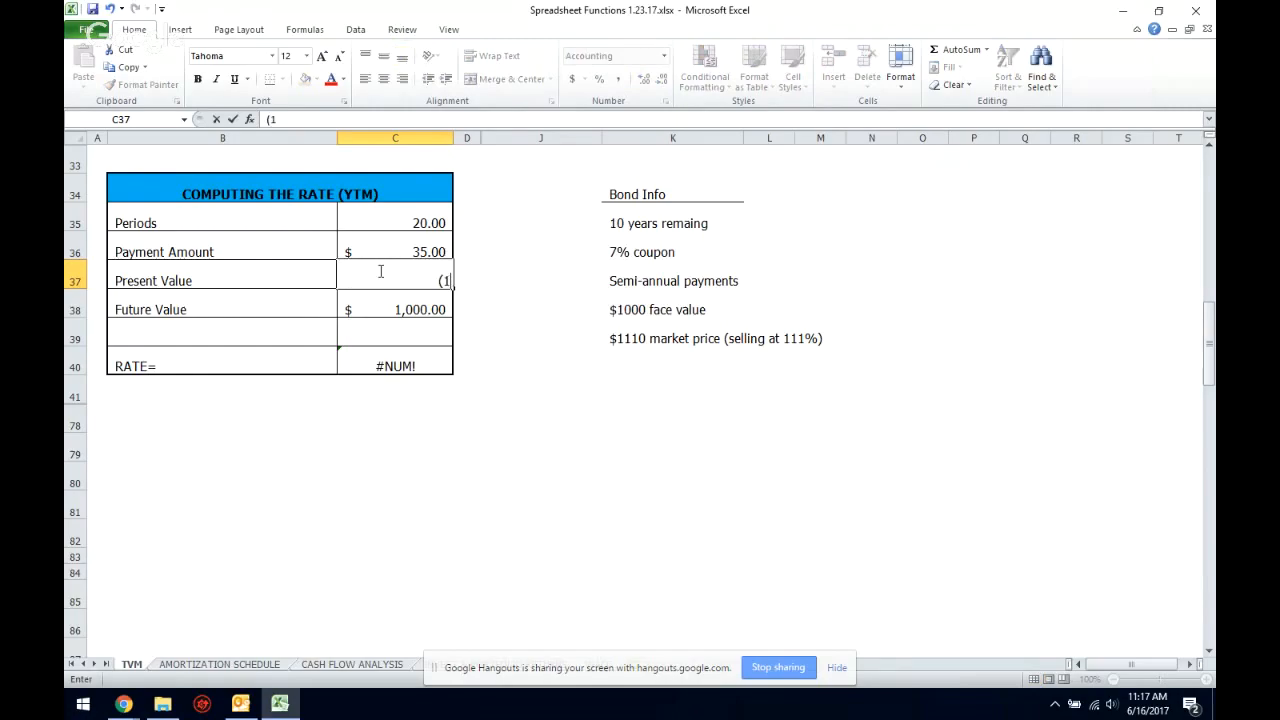
type("110)")
key("Return")
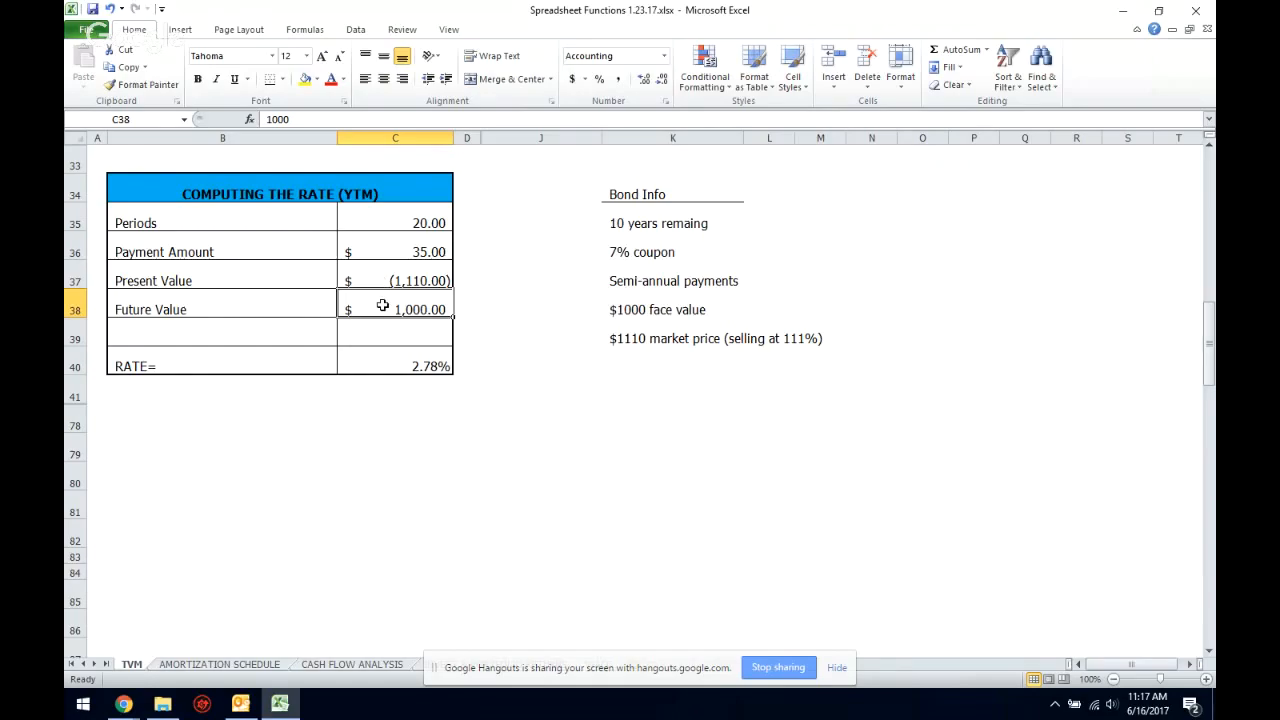
left_click(399, 364)
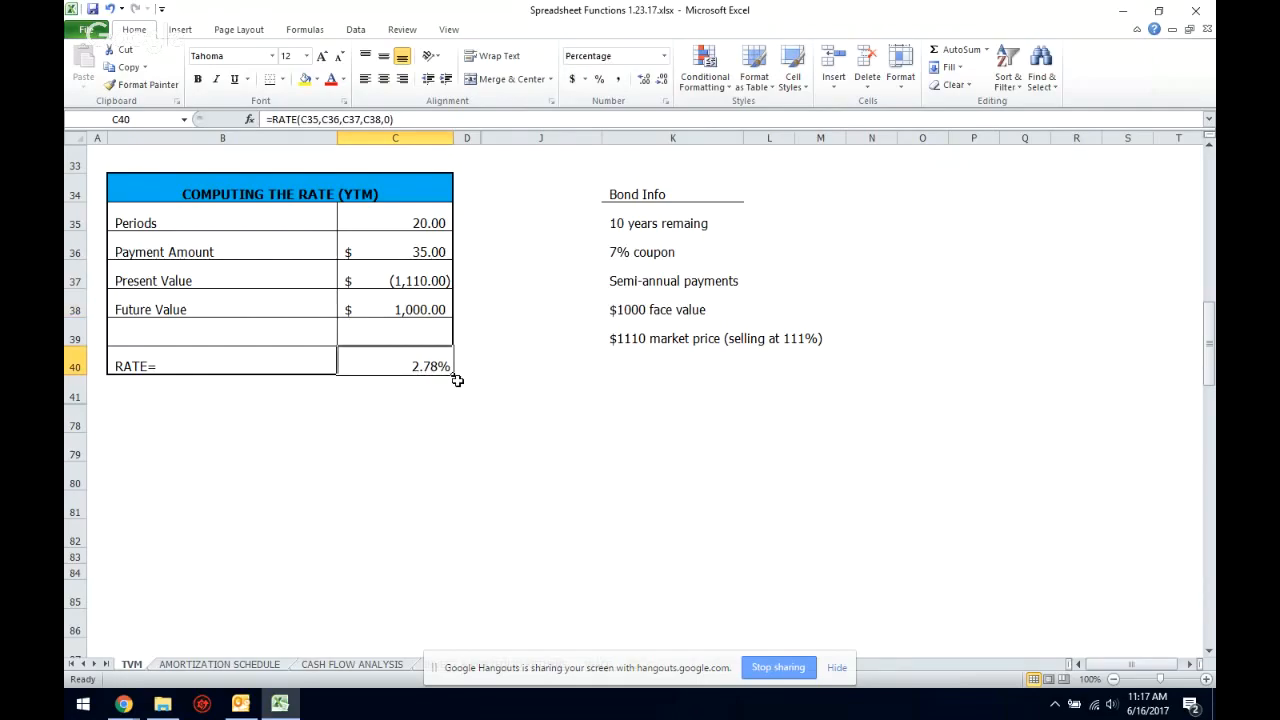
left_click_drag(405, 217, 393, 355)
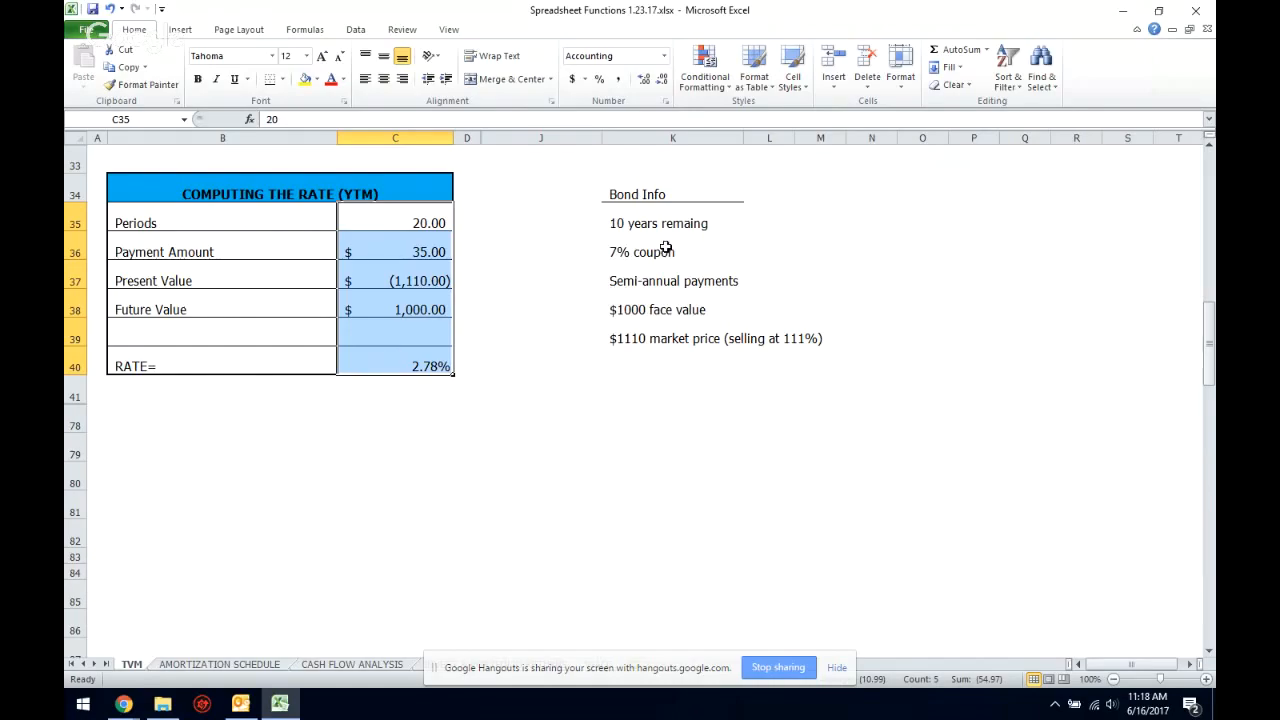
left_click(413, 362)
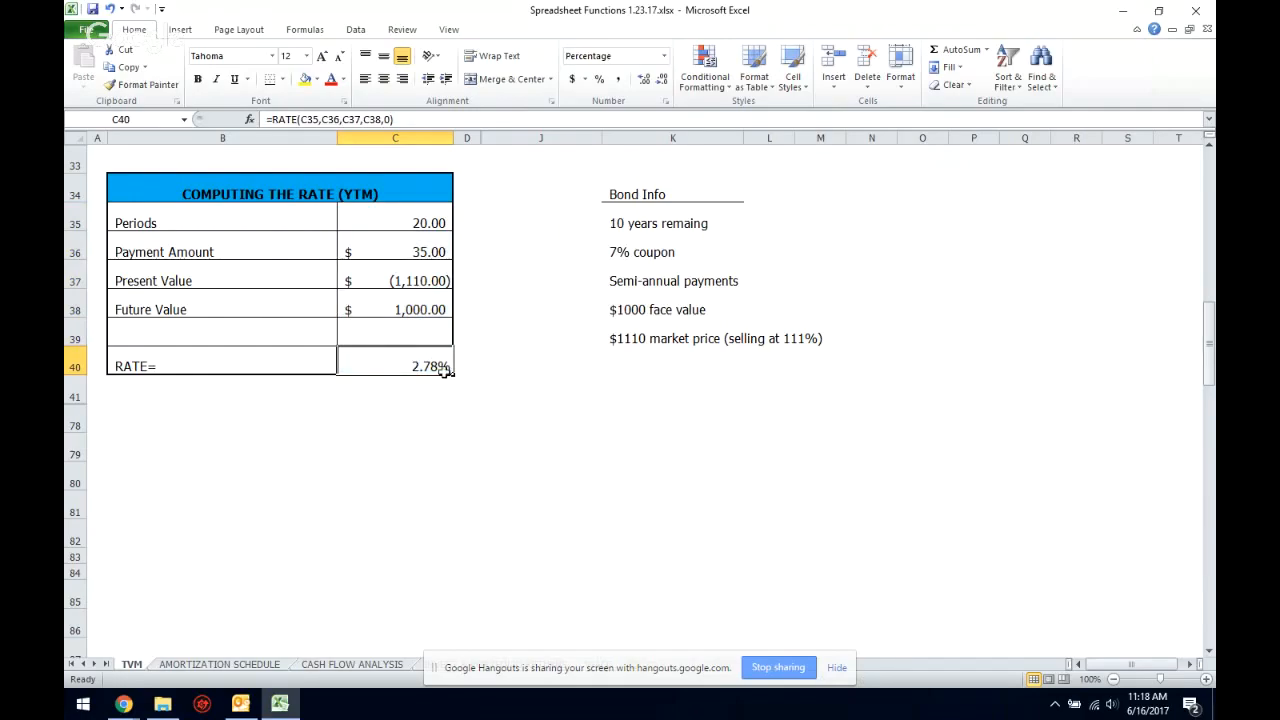
Step: Annualize the semi-annual rate by labelling cell D40 x2 and entering the formula =C40*2 in J40
left_click(467, 368)
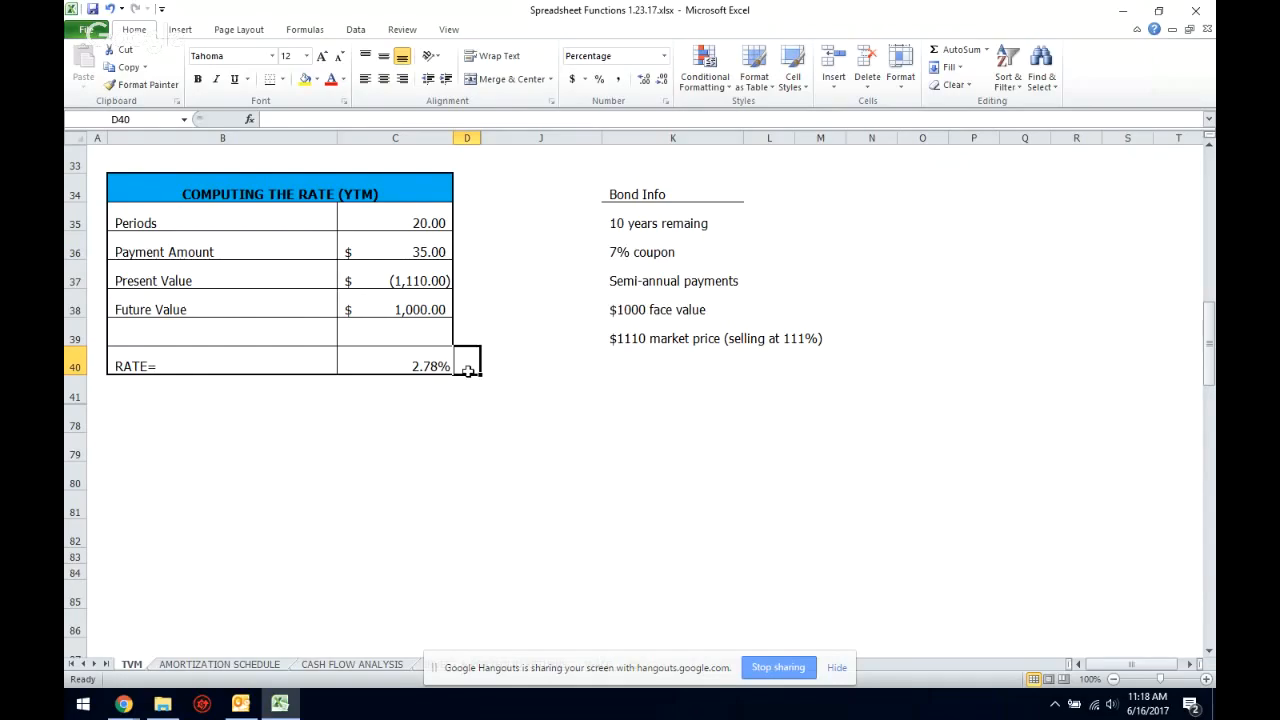
type("x2")
key("Tab")
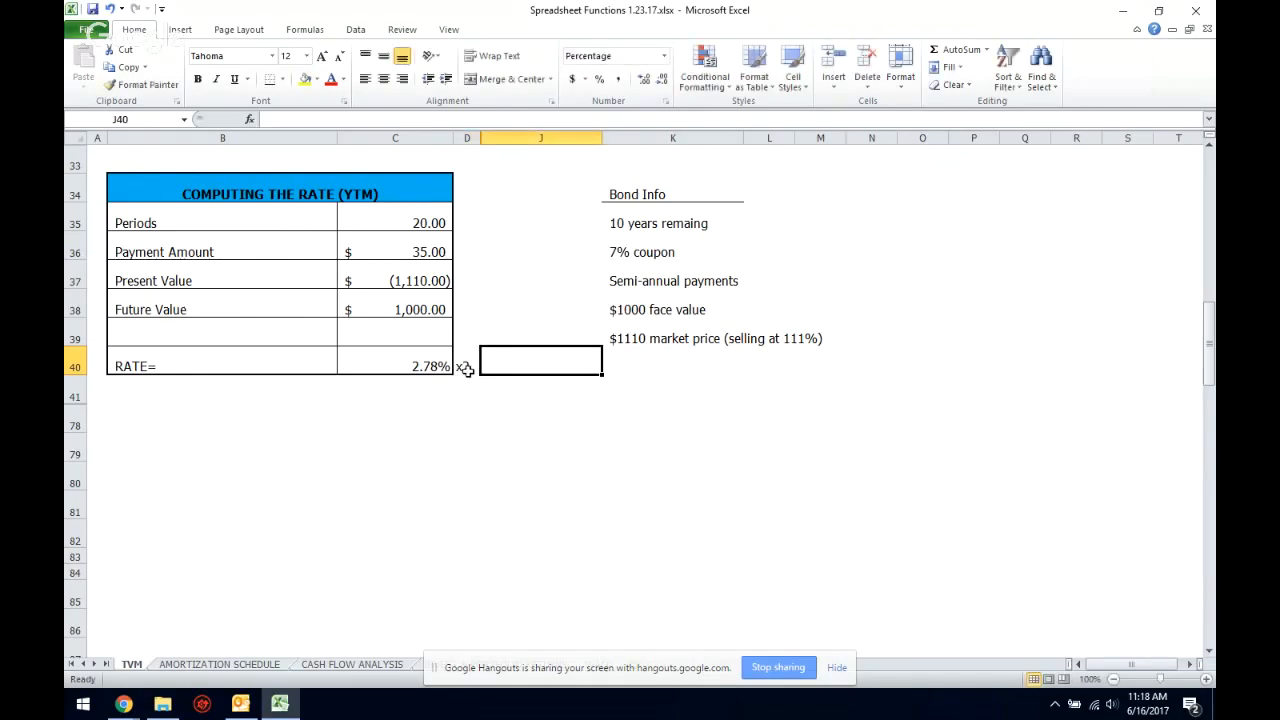
type("=")
left_click(402, 364)
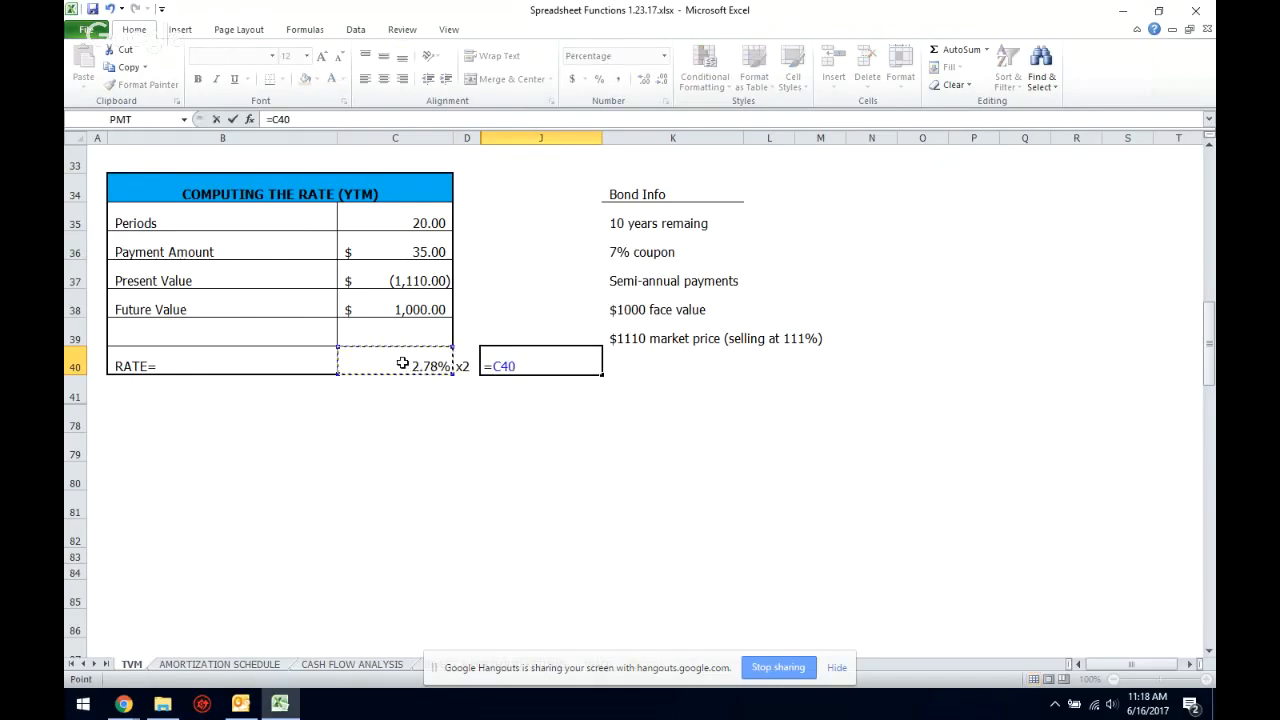
type("*2")
key("Return")
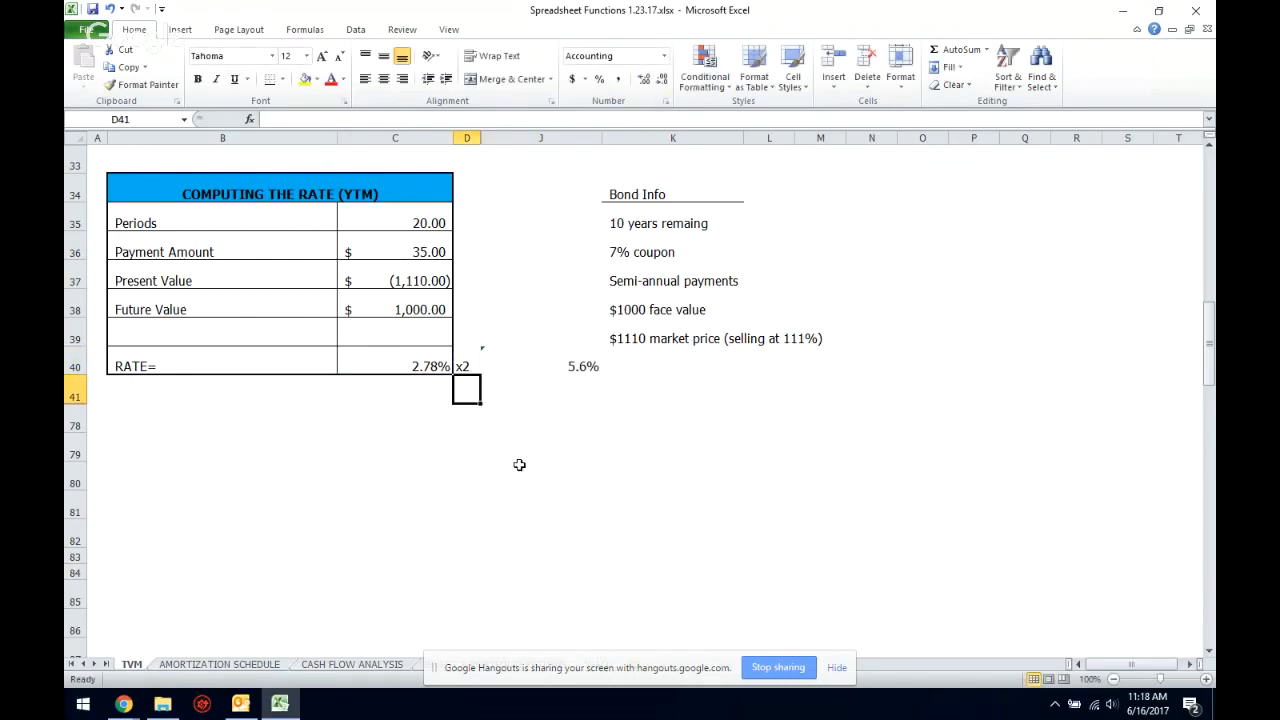
left_click(555, 452)
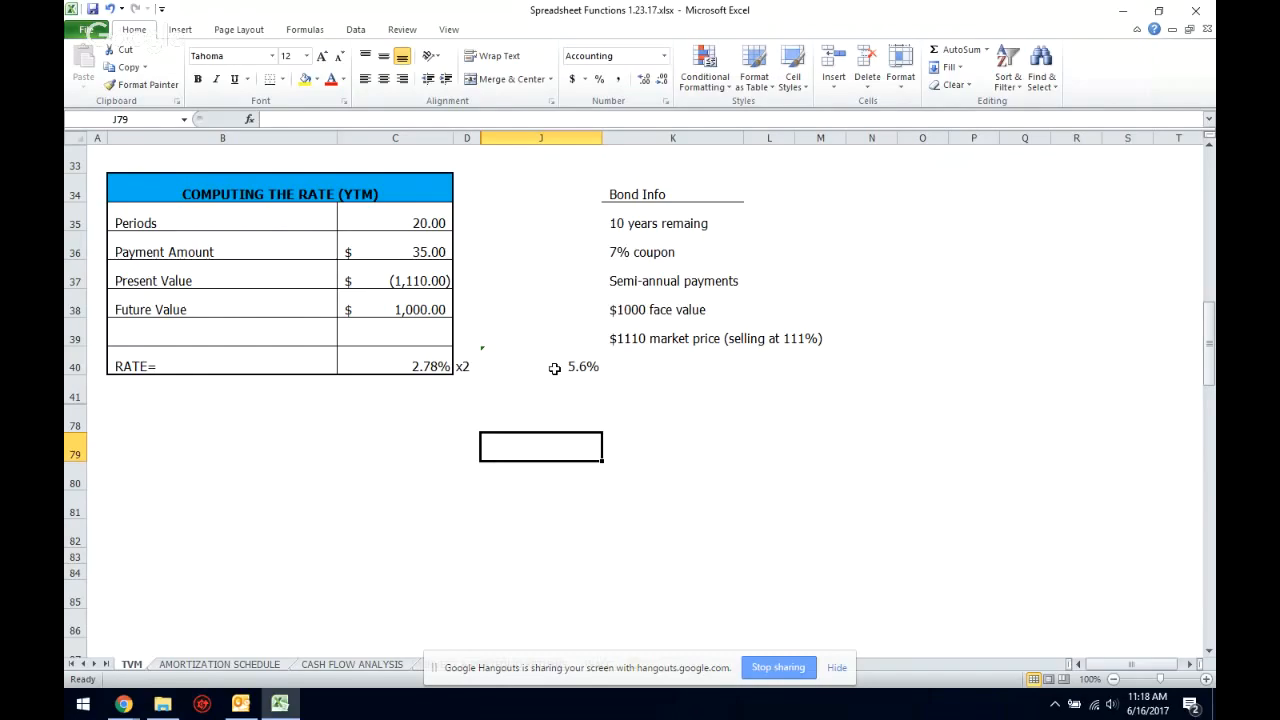
Step: Examine the RATE formula in cell C40 and open its function arguments
left_click(382, 362)
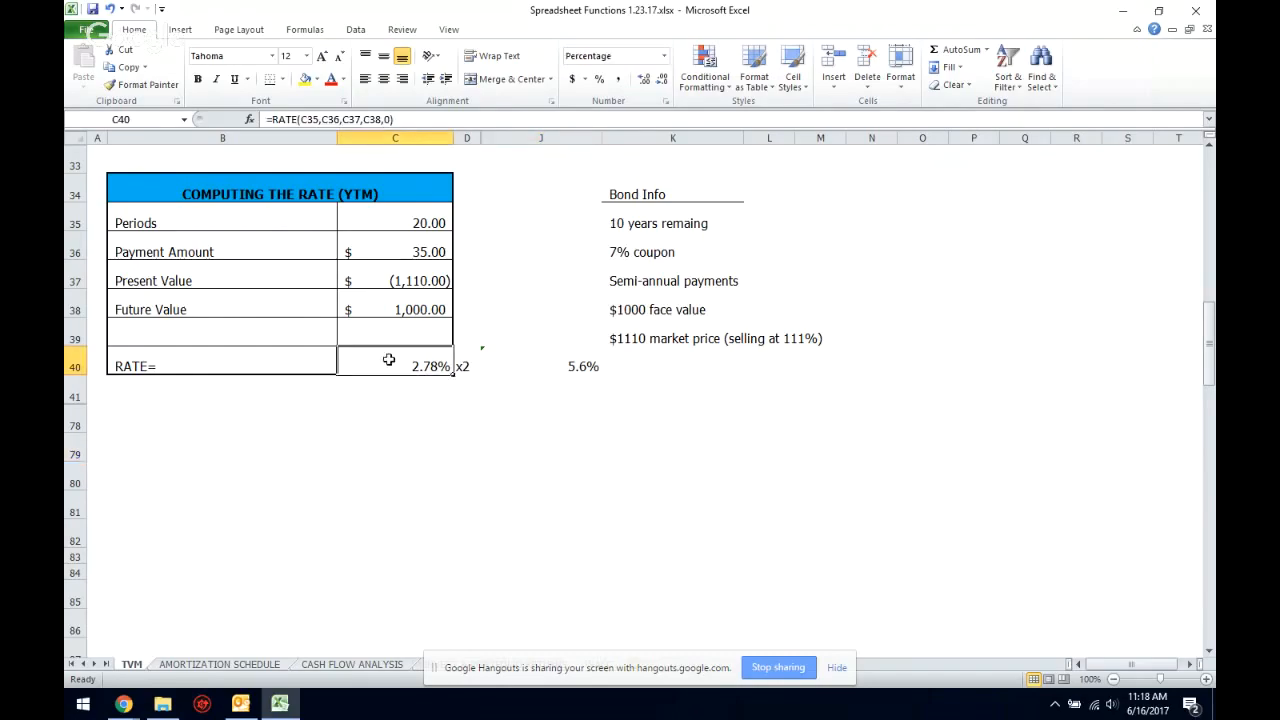
left_click(396, 118)
left_click_drag(396, 118, 268, 119)
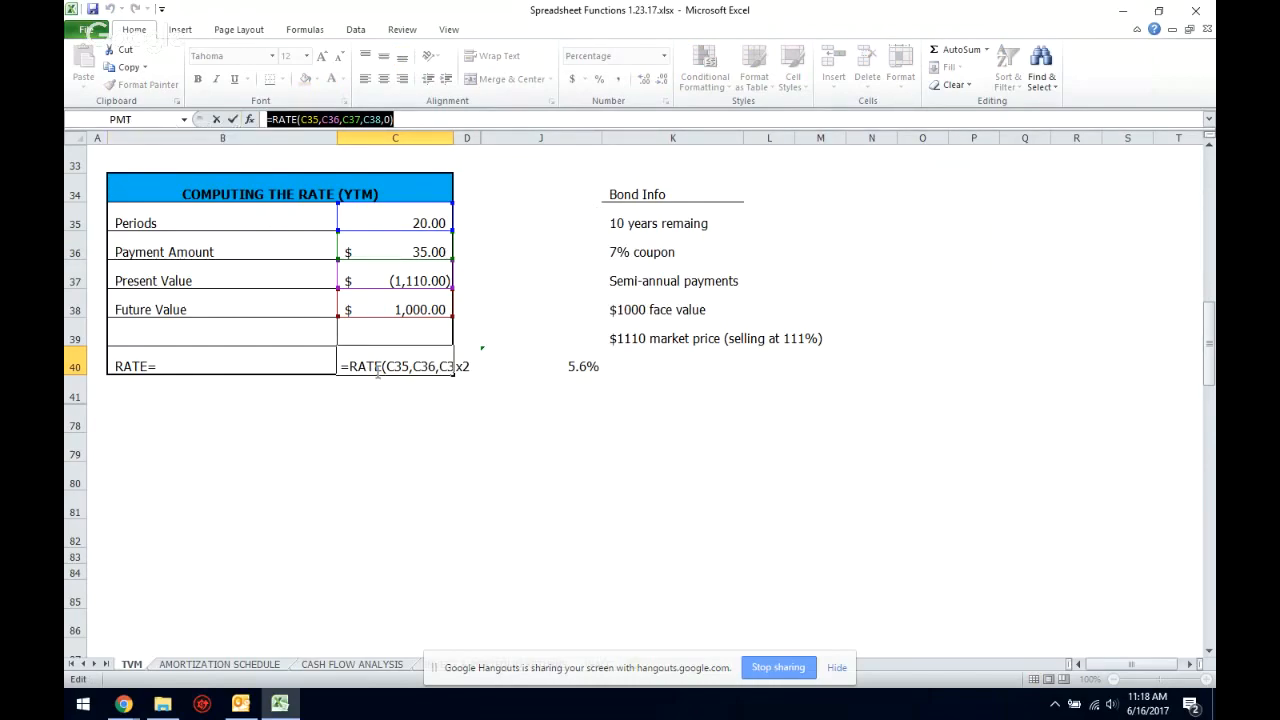
left_click(248, 120)
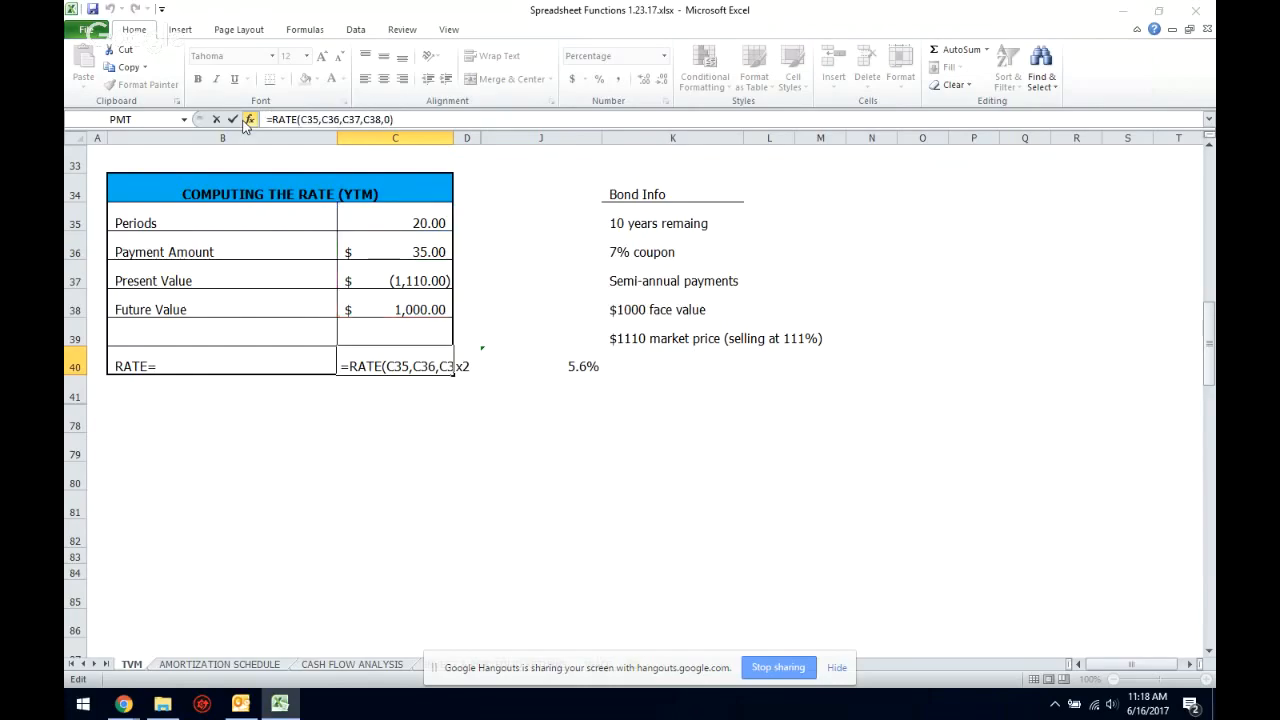